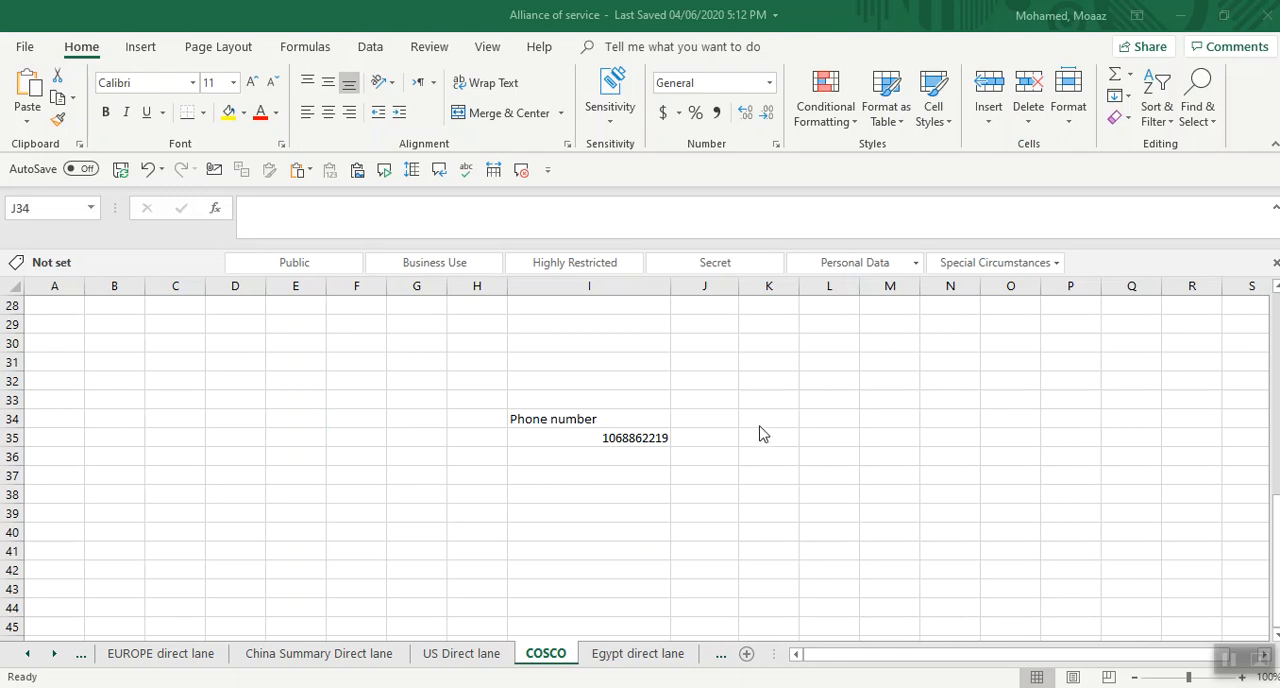
Try entering 0106 with its leading zero in cell J35, and clear the cell again.
click(701, 440)
click(702, 438)
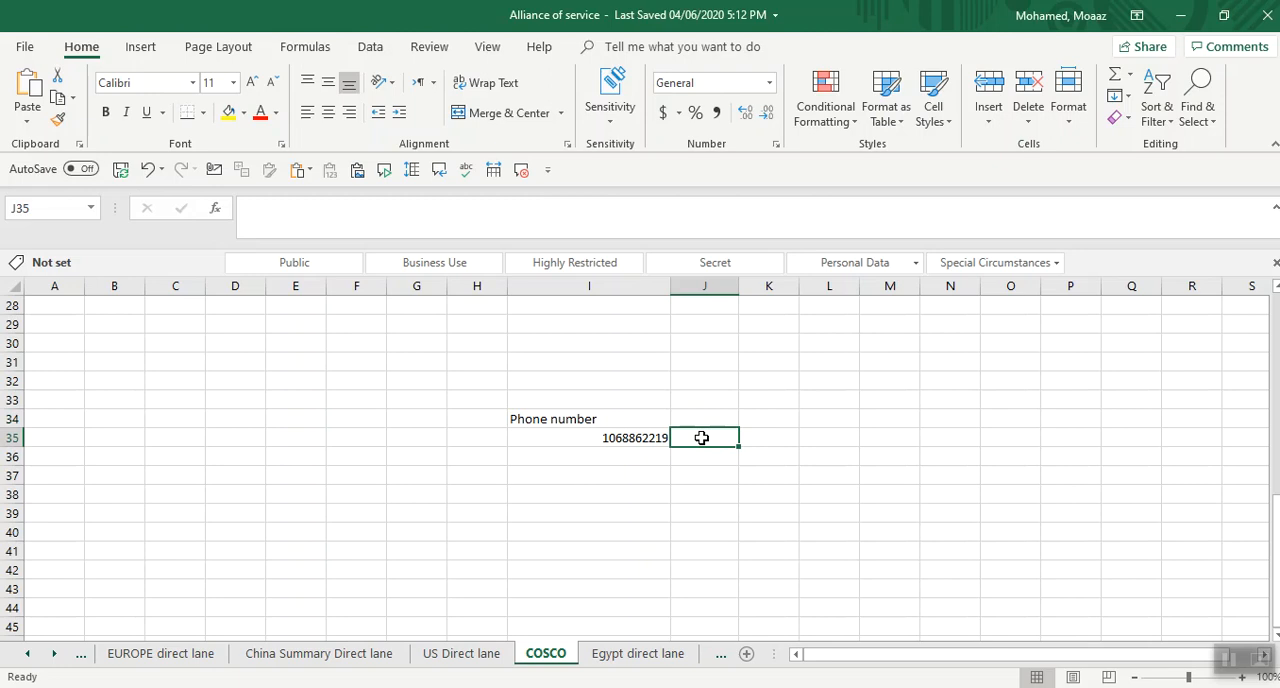
text(0)
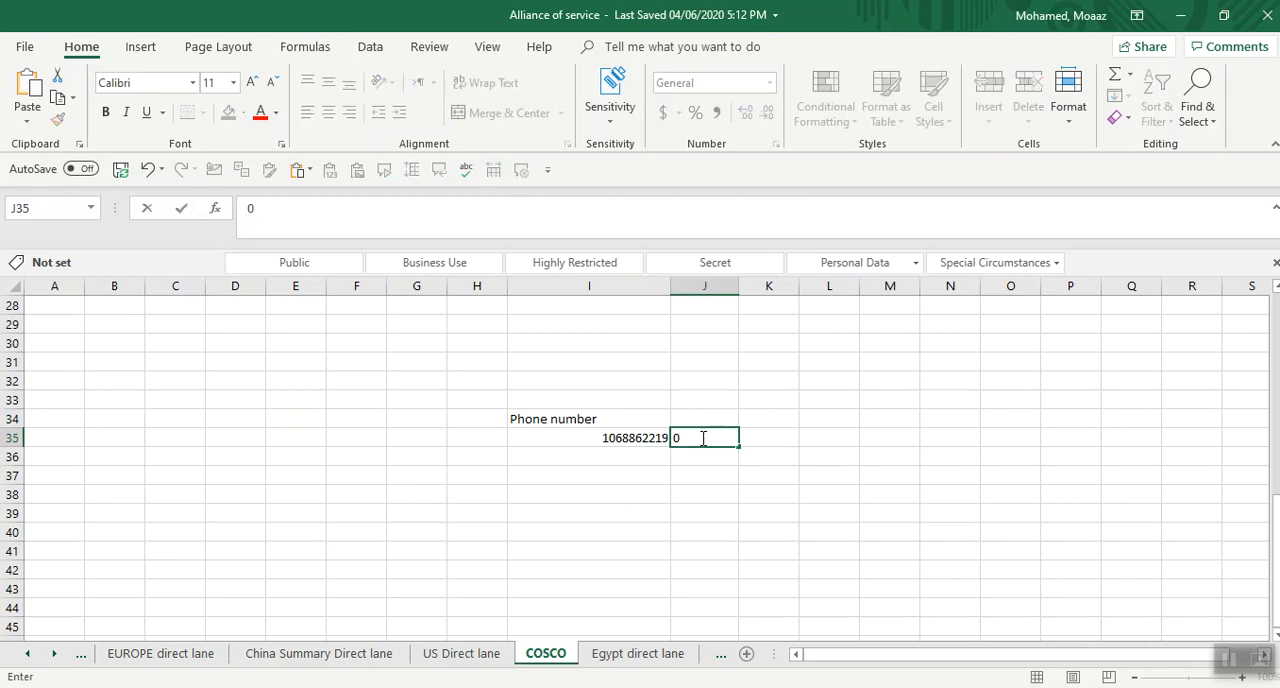
text(106)
key(Return)
click(706, 436)
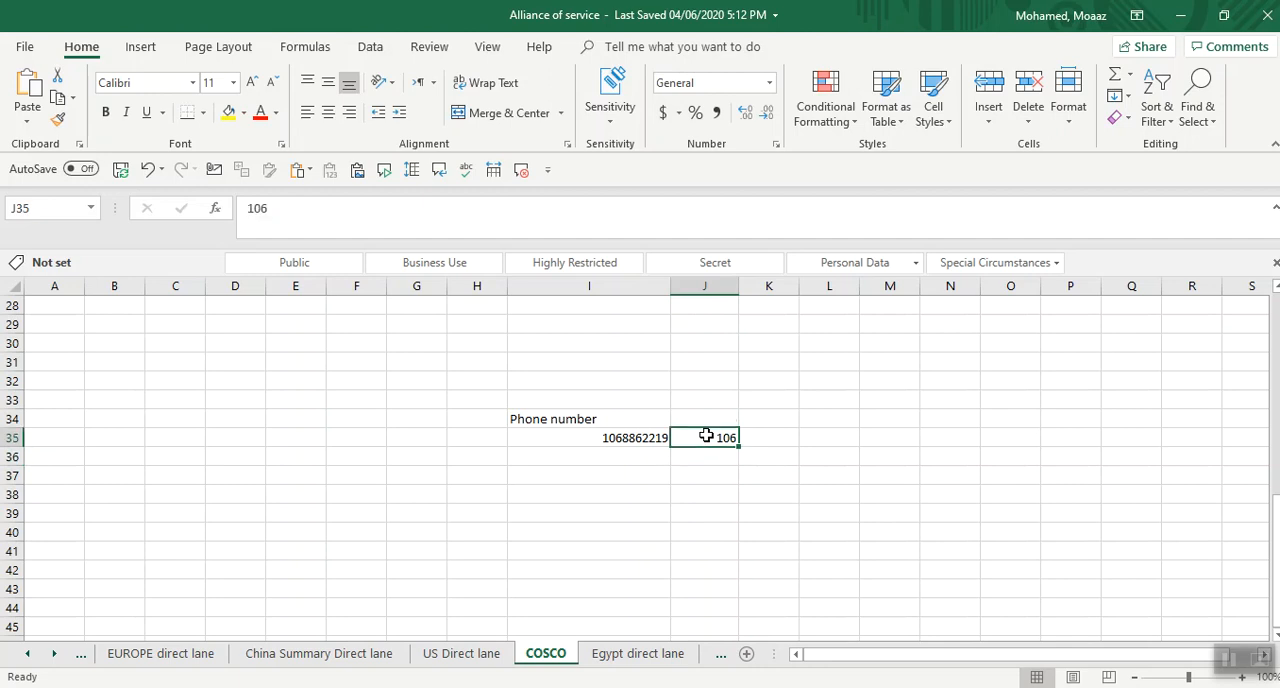
key(BackSpace)
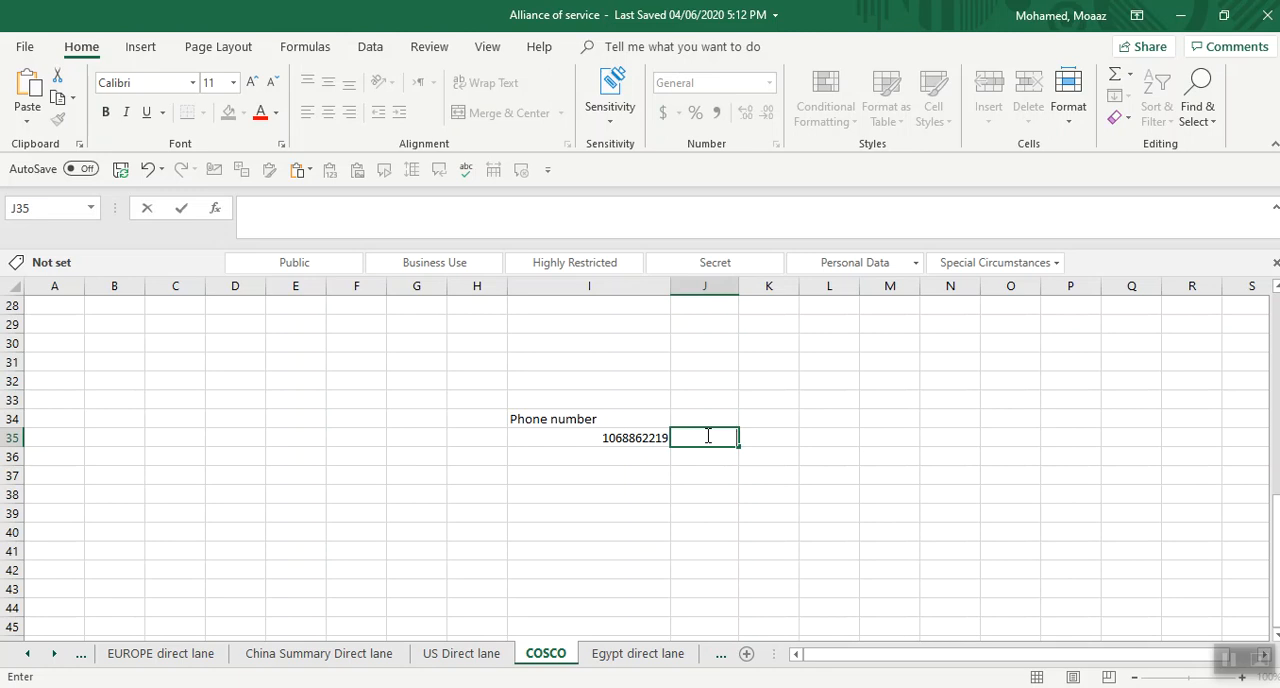
key(Return)
key(Left)
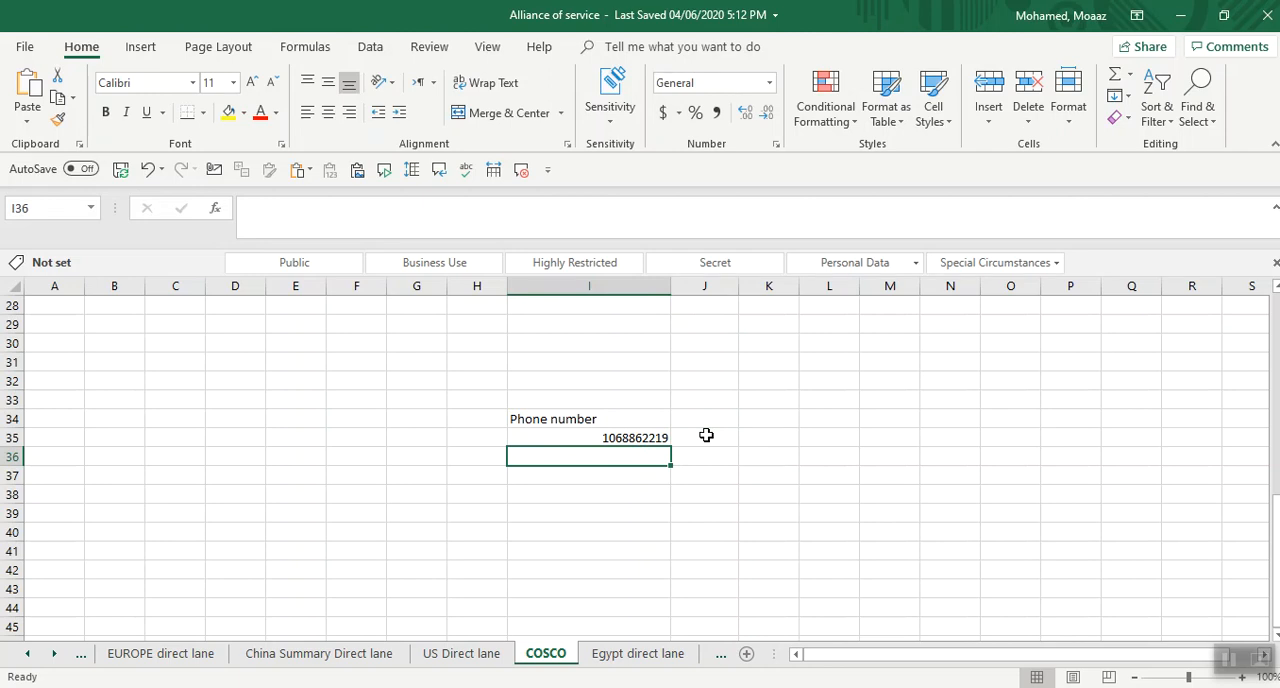
text(=)
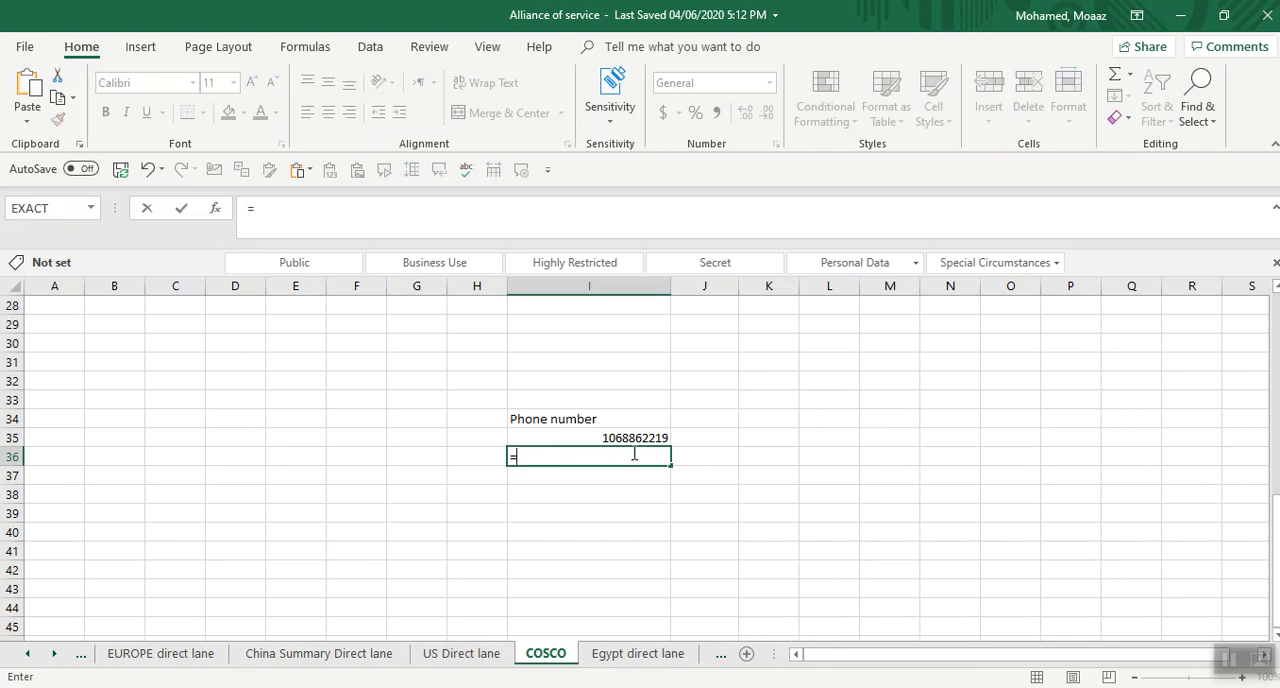
key(Escape)
click(617, 423)
click(622, 438)
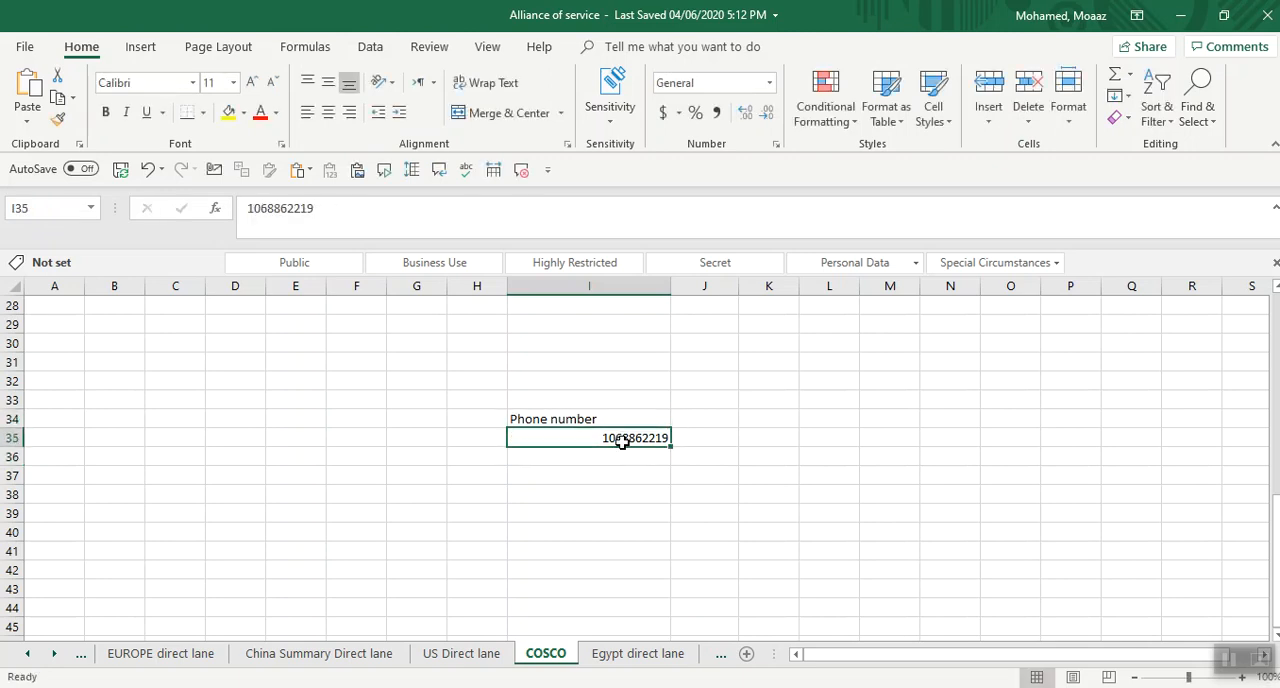
Count the phone number's digits in cell I36 with the formula =LEN(I35).
click(607, 460)
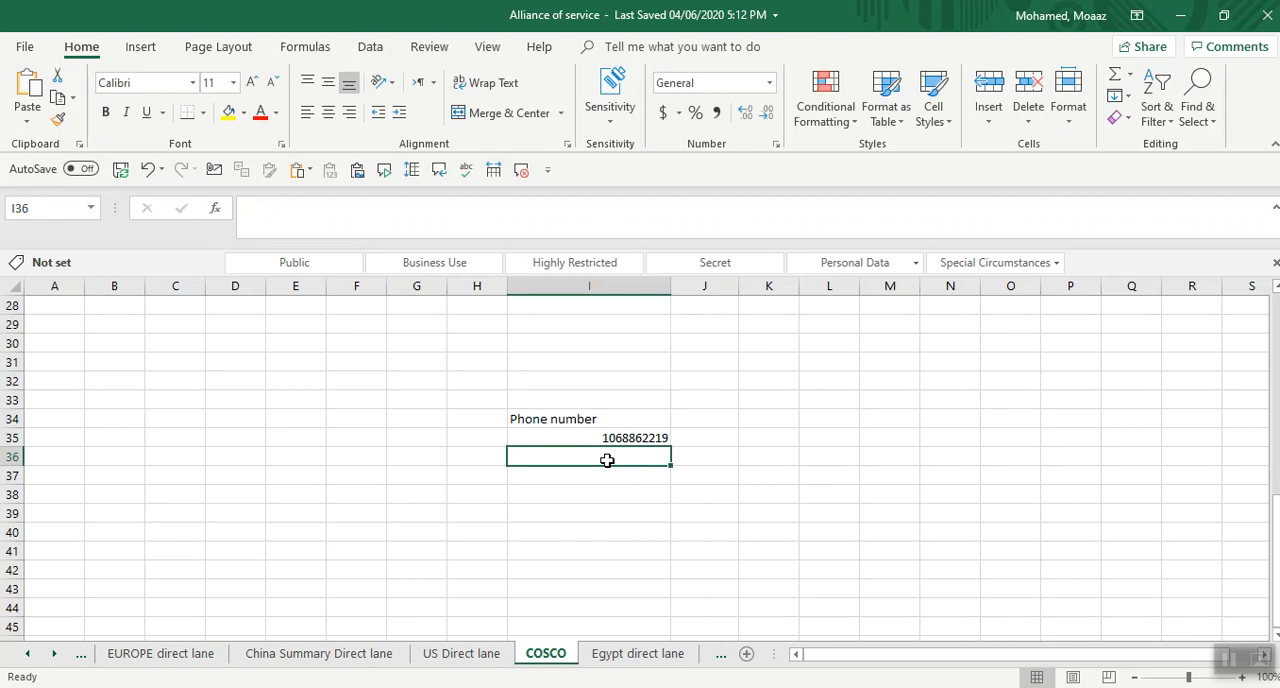
text(=)
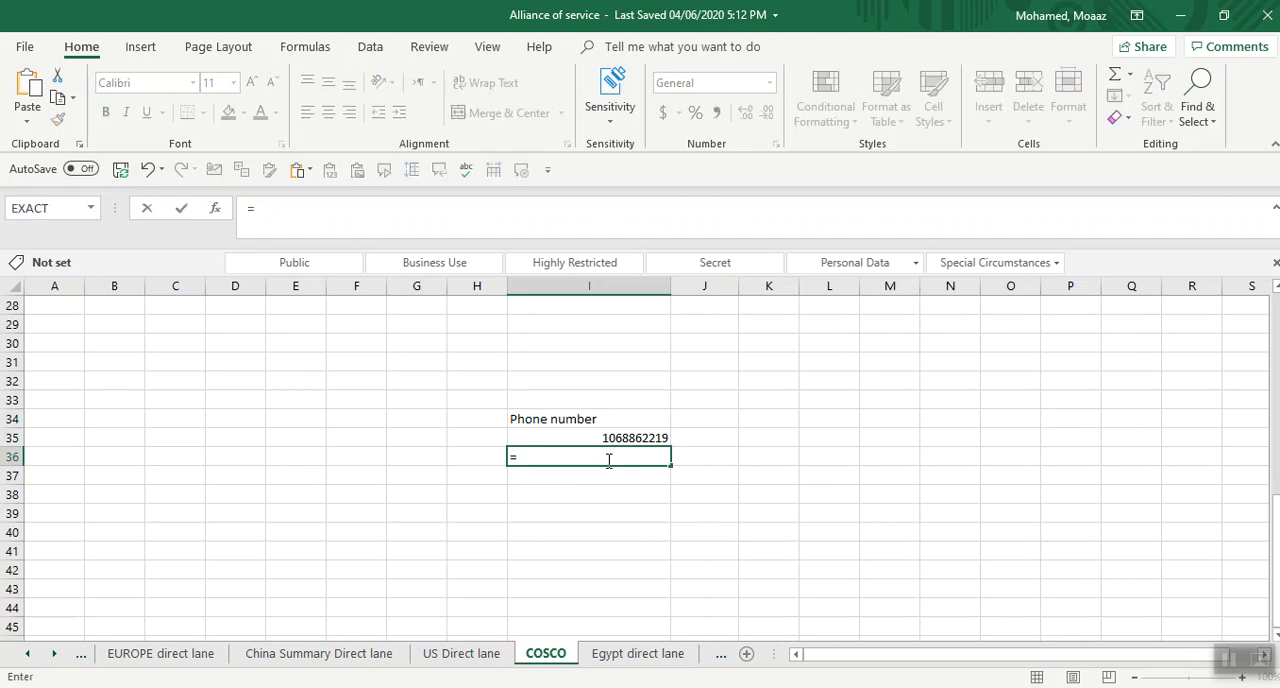
text(len)
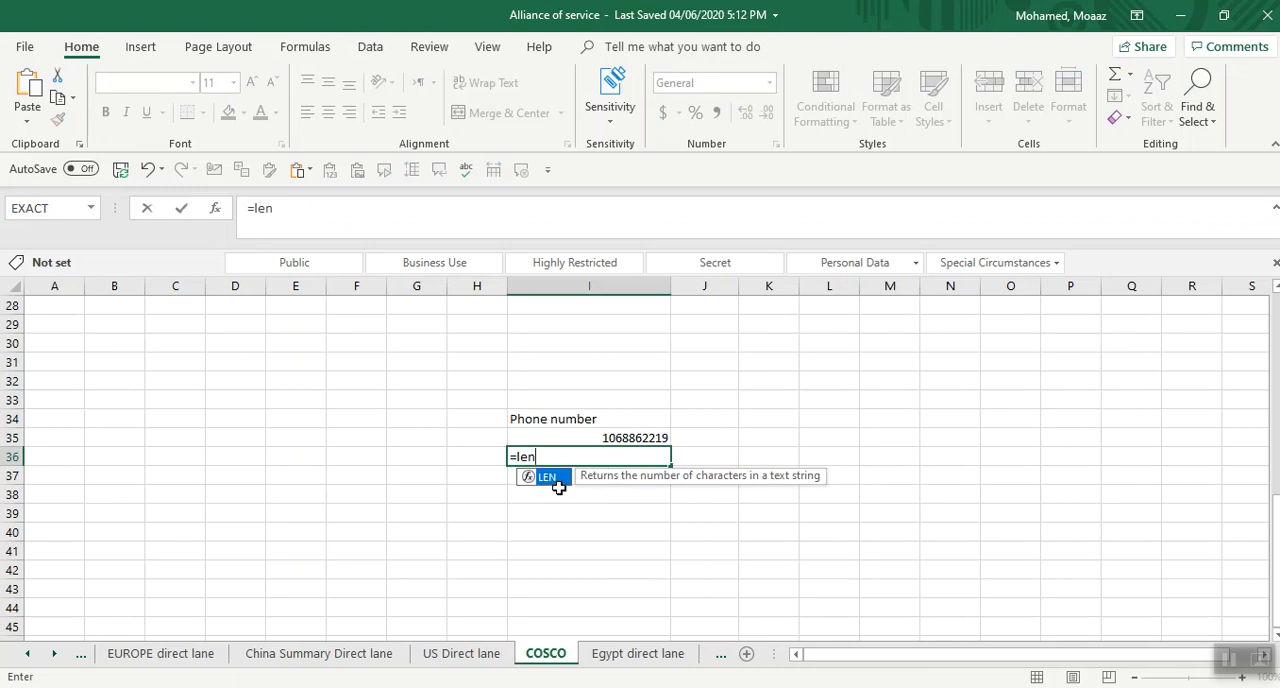
double_click(548, 477)
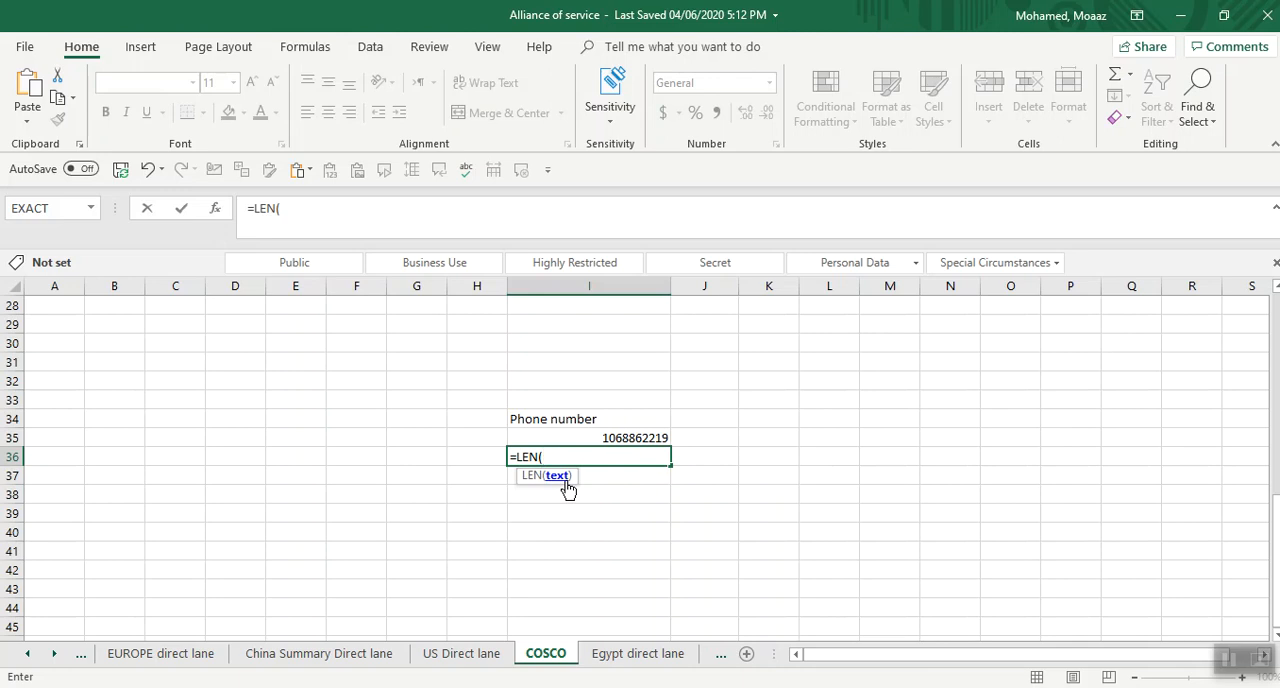
click(621, 435)
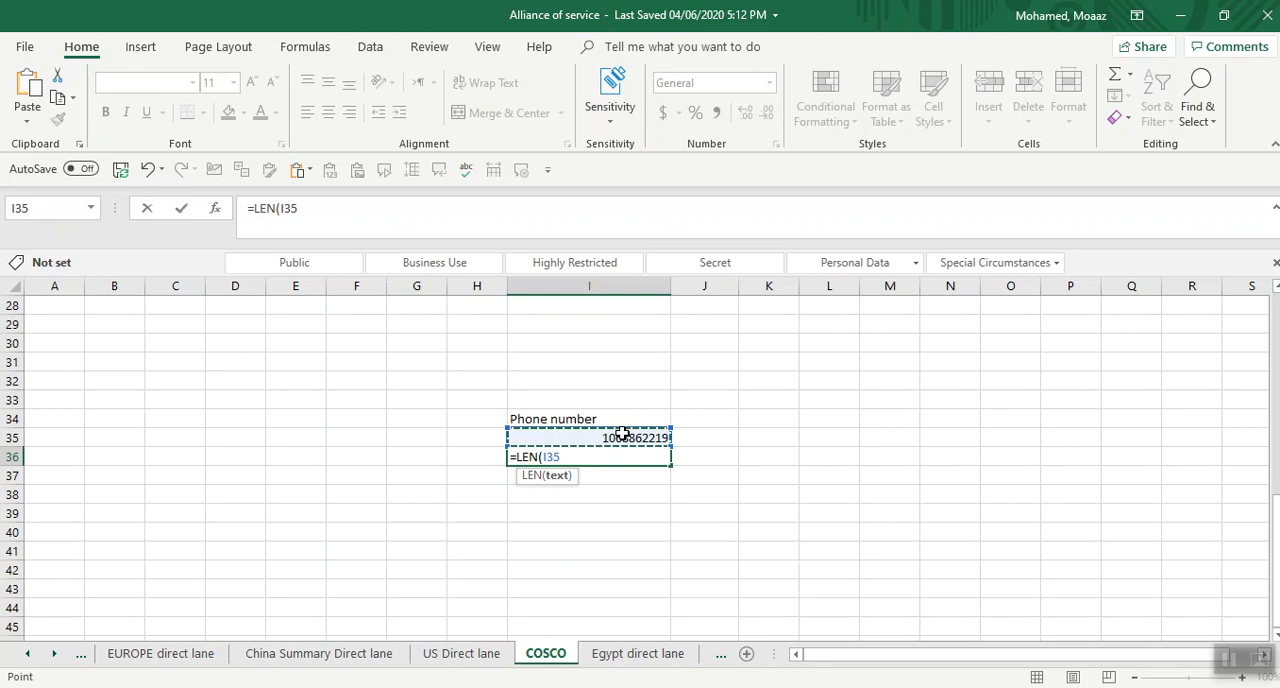
key(Return)
click(618, 462)
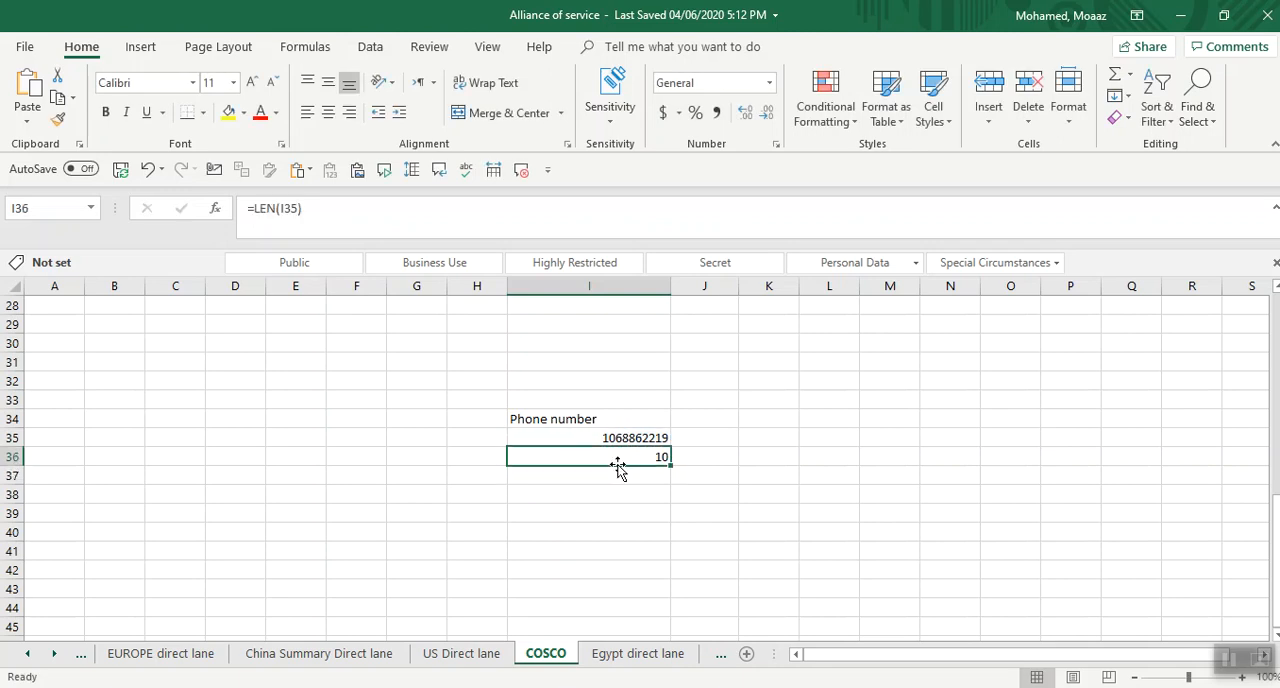
Add a leading zero to the phone number in cell J35 with =TEXT(I35,"0##########"), and widen column J to fit it.
key(Right)
key(Up)
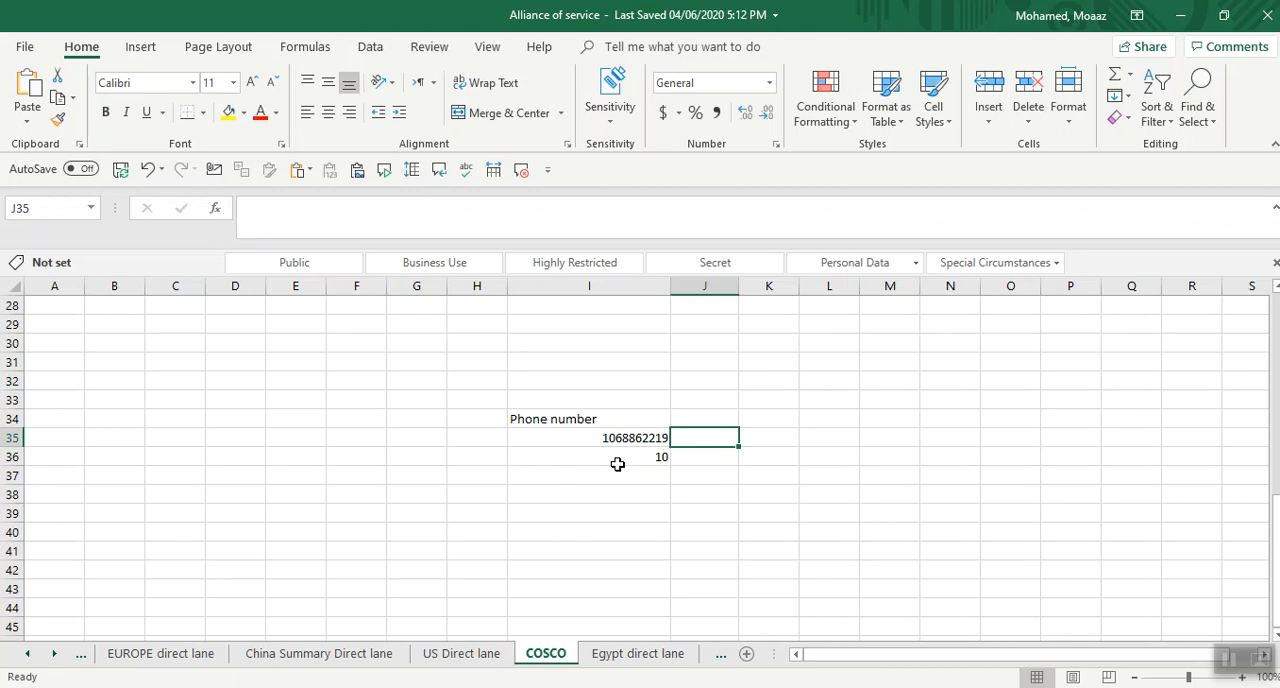
text(=text)
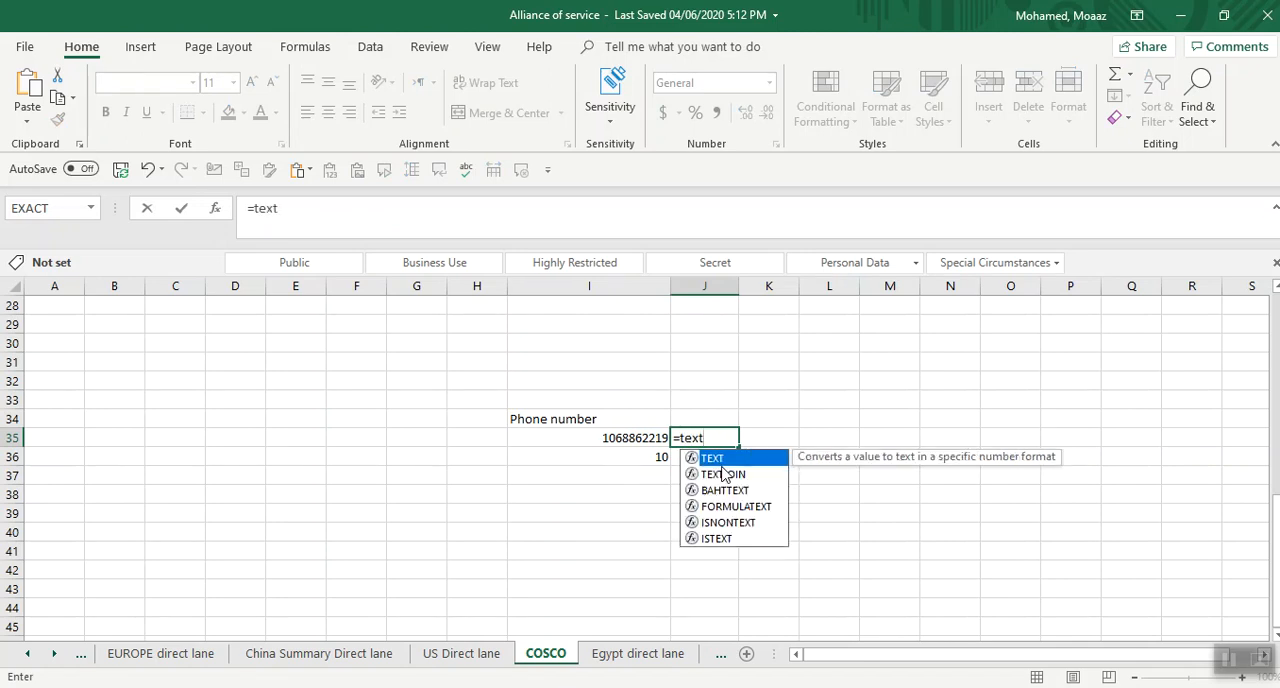
double_click(722, 461)
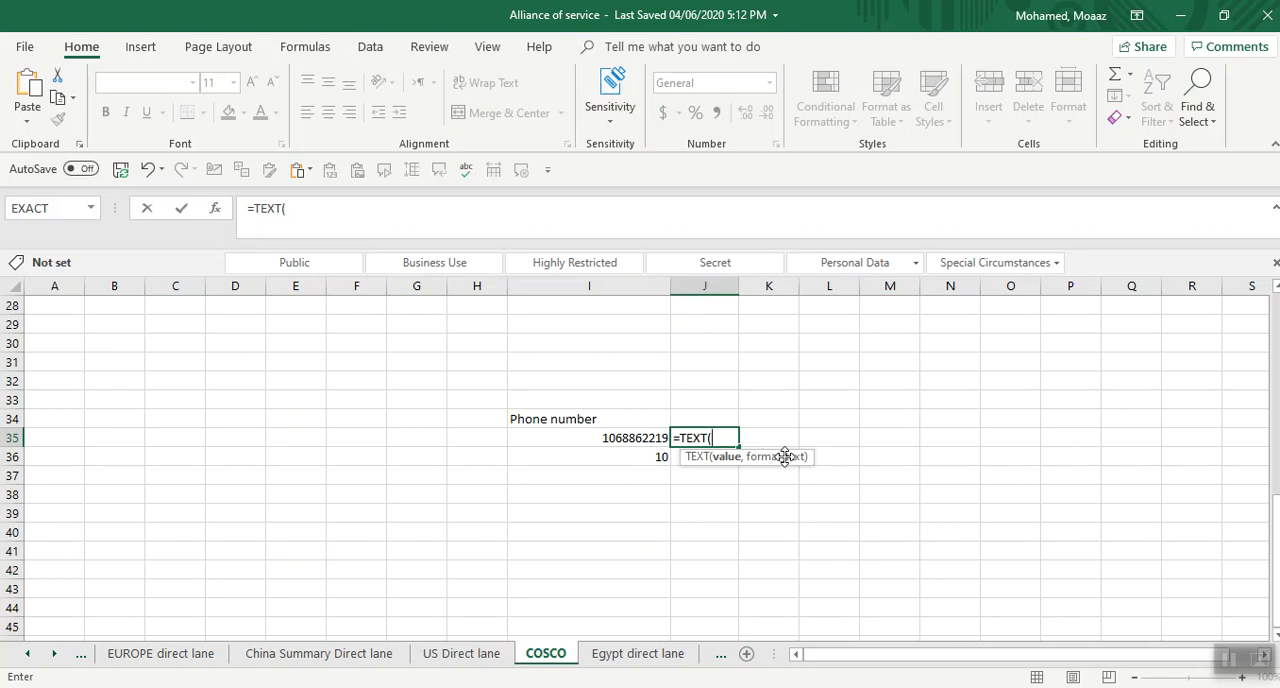
click(628, 440)
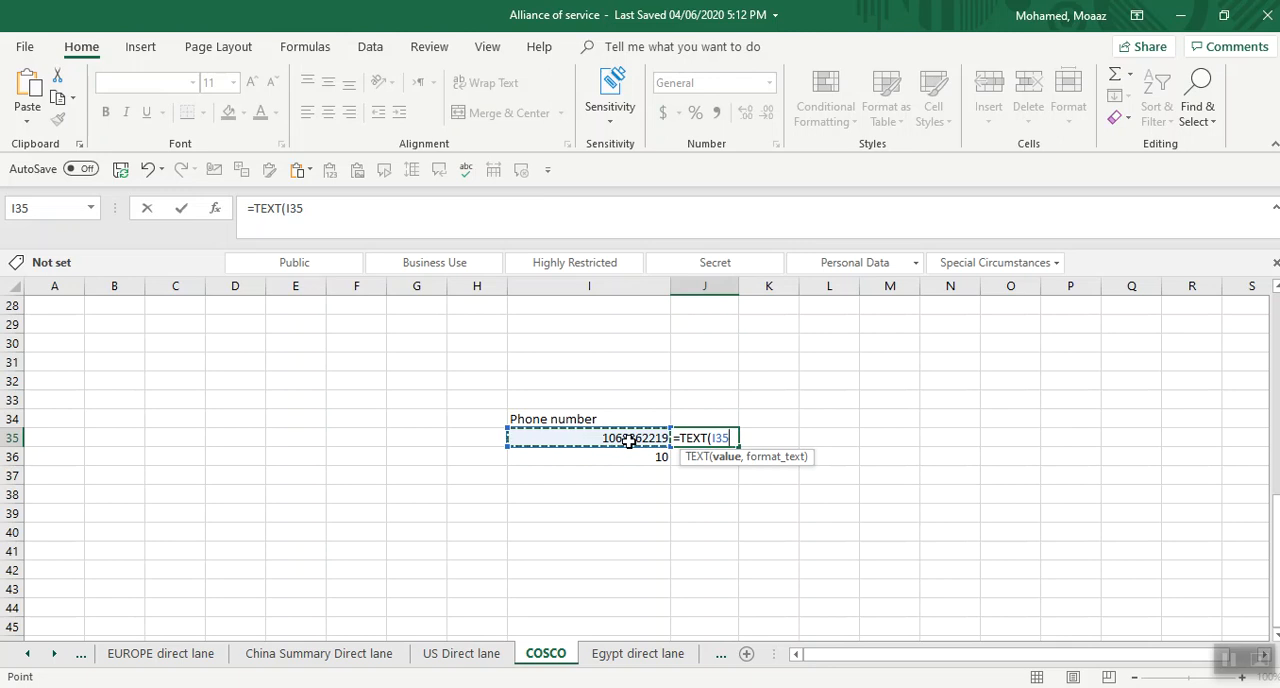
text(,")
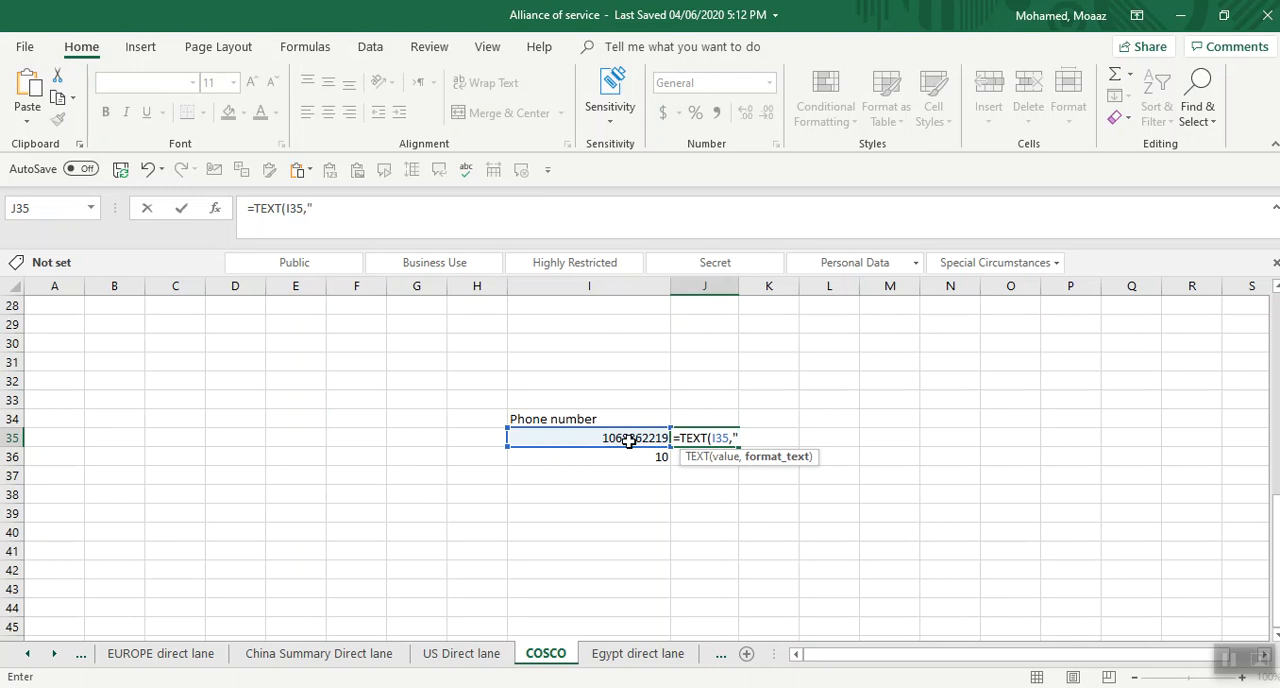
text(0##########)
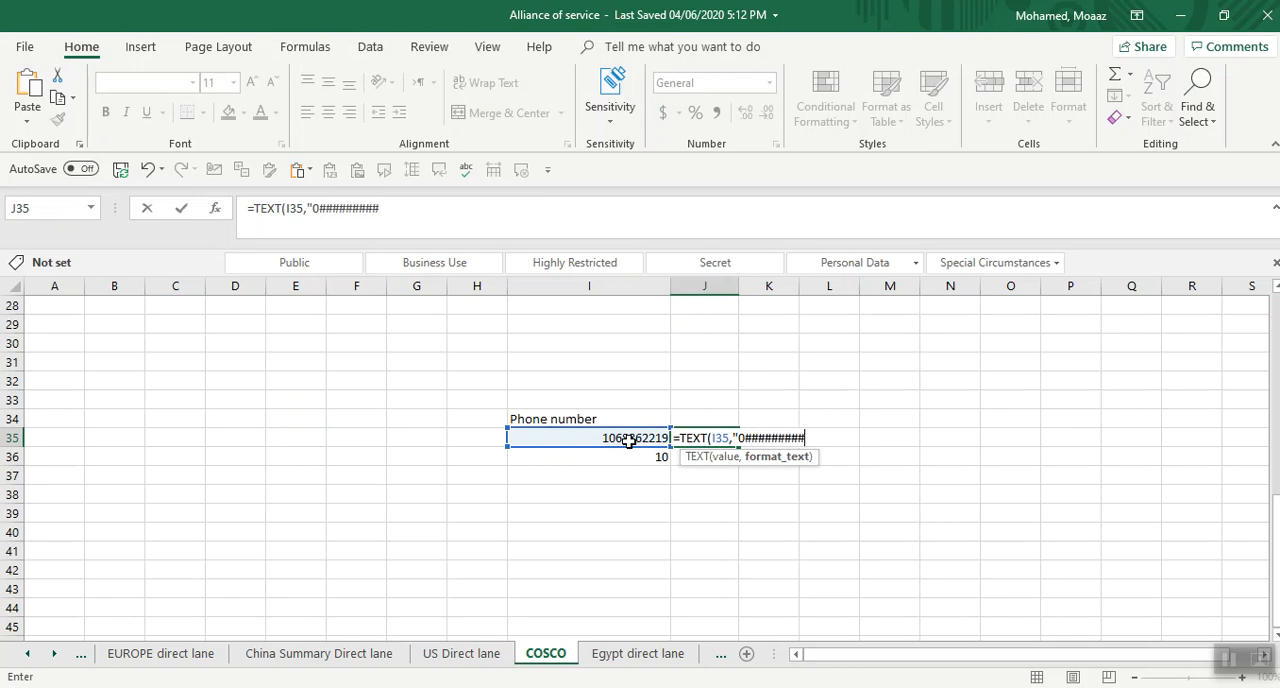
text(")
key(Return)
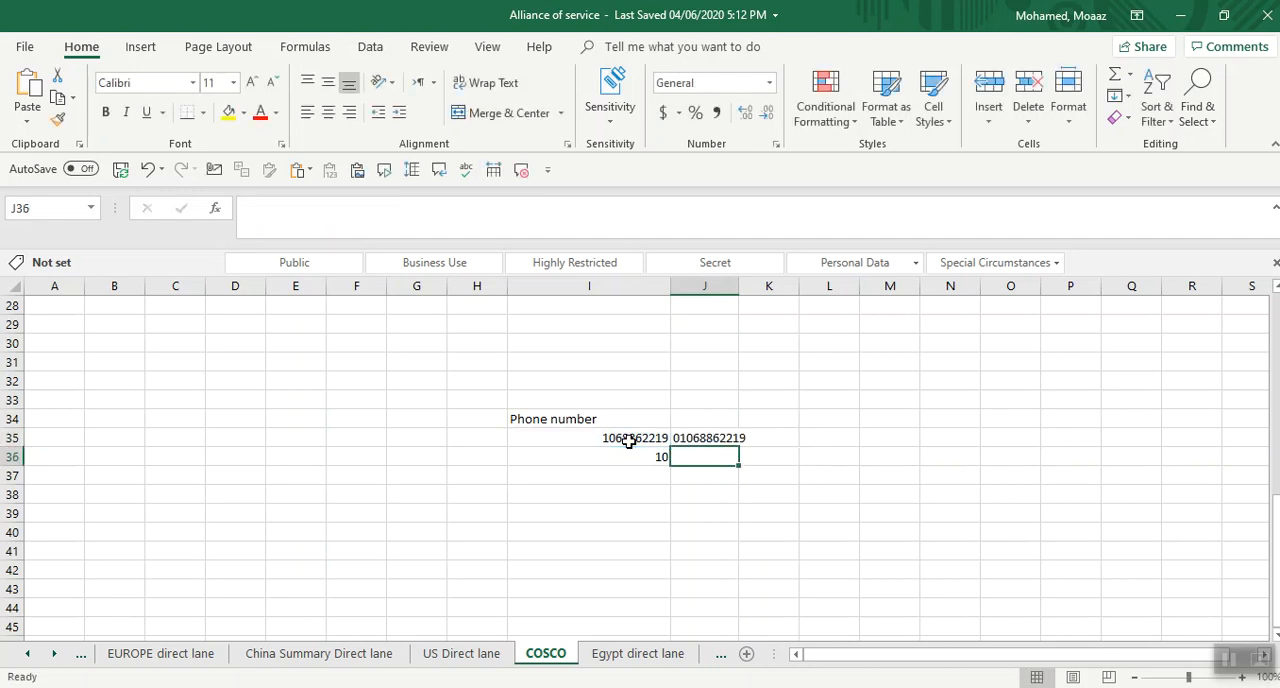
click(706, 438)
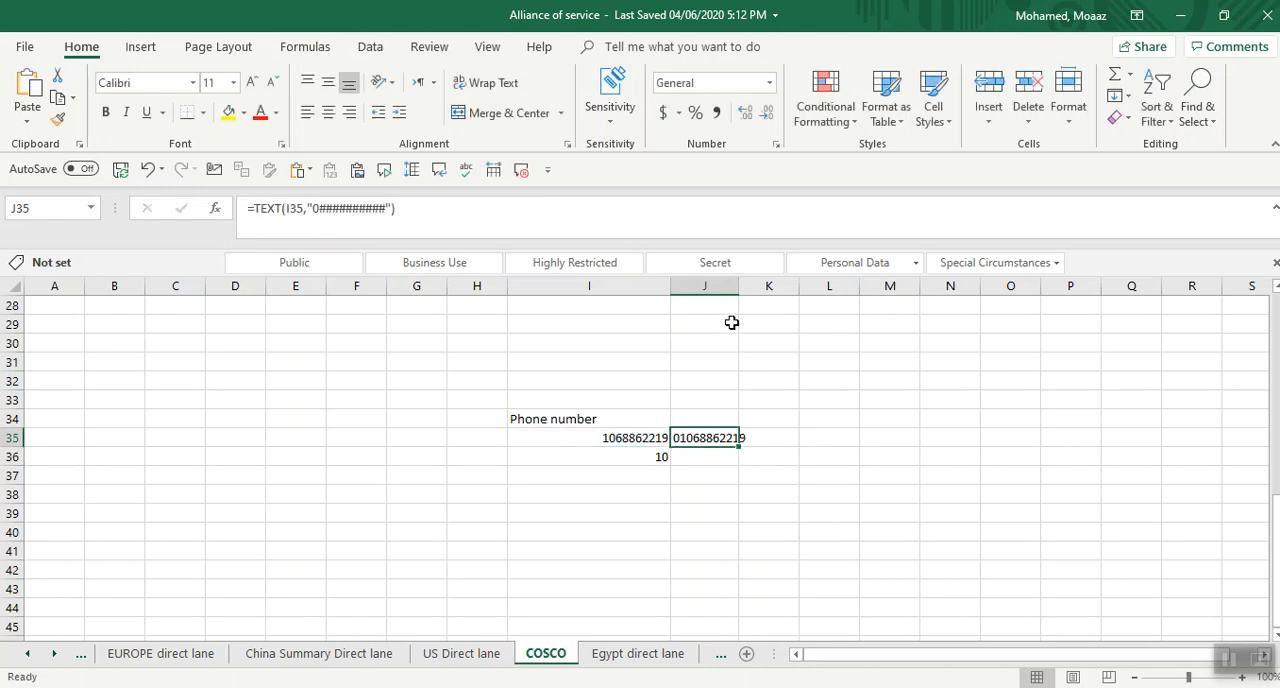
drag(755, 286, 799, 286)
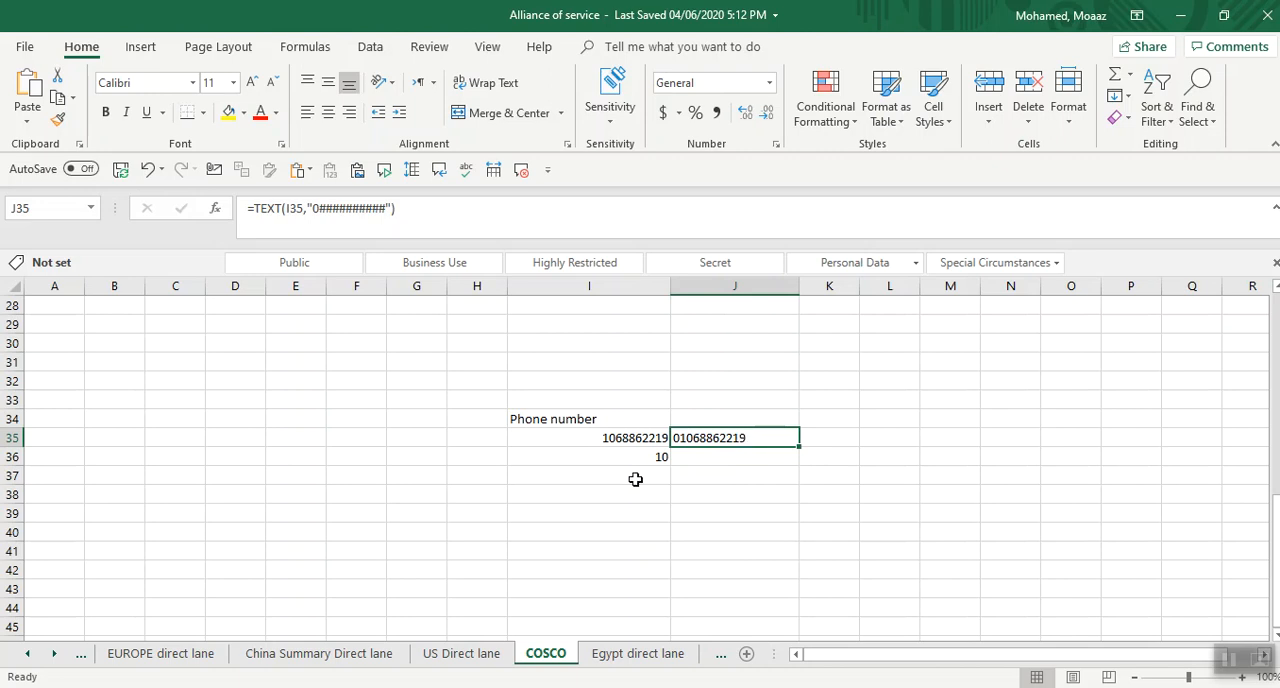
Add a 2 before the zero in J35's format text, making the formula =TEXT(I35,"20##########").
click(311, 208)
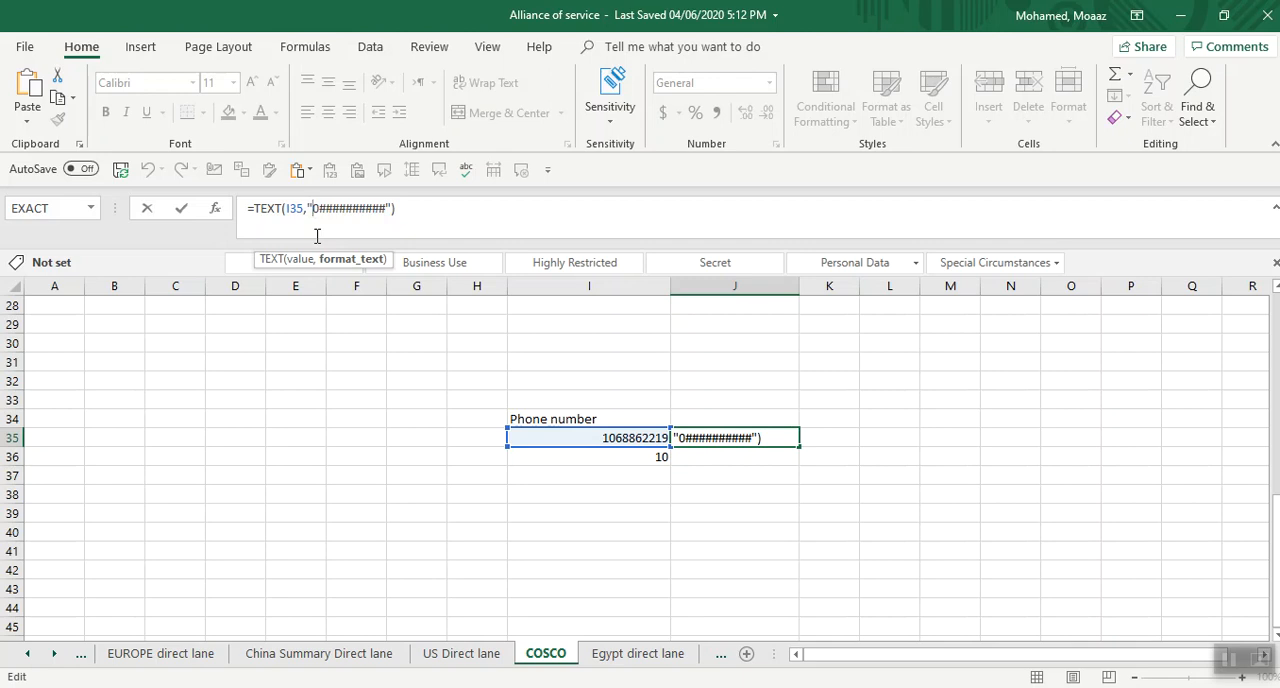
text(2)
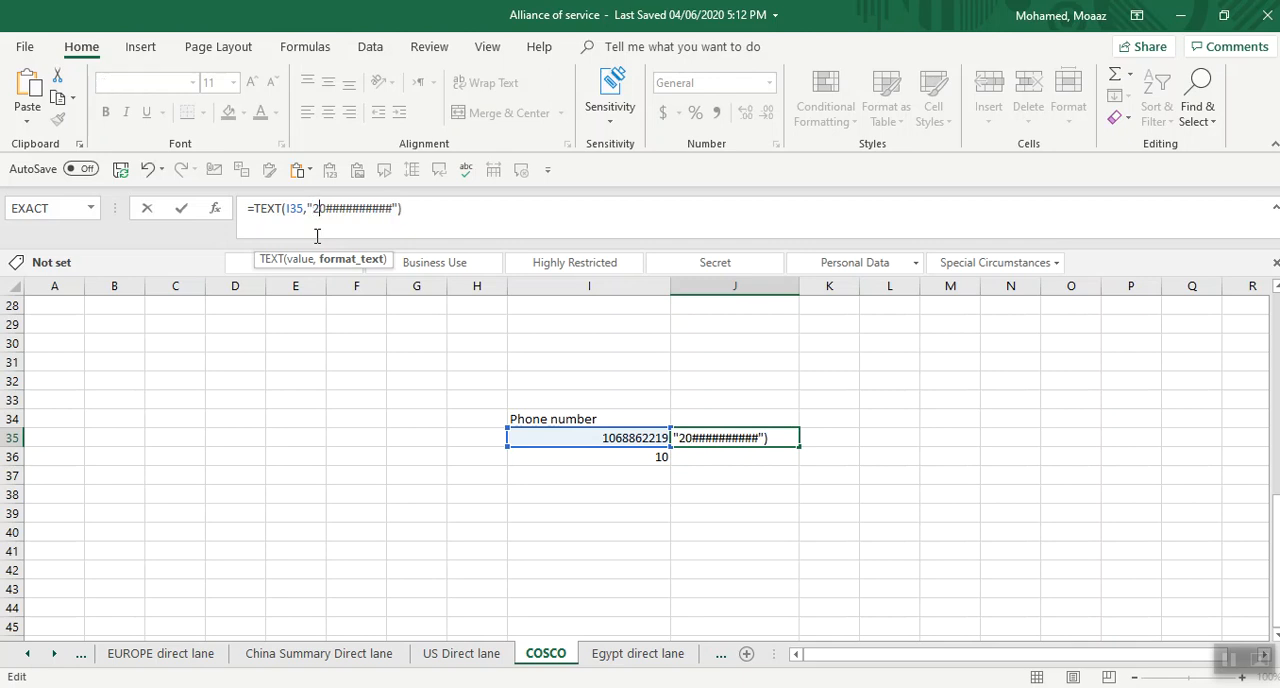
click(738, 464)
click(740, 437)
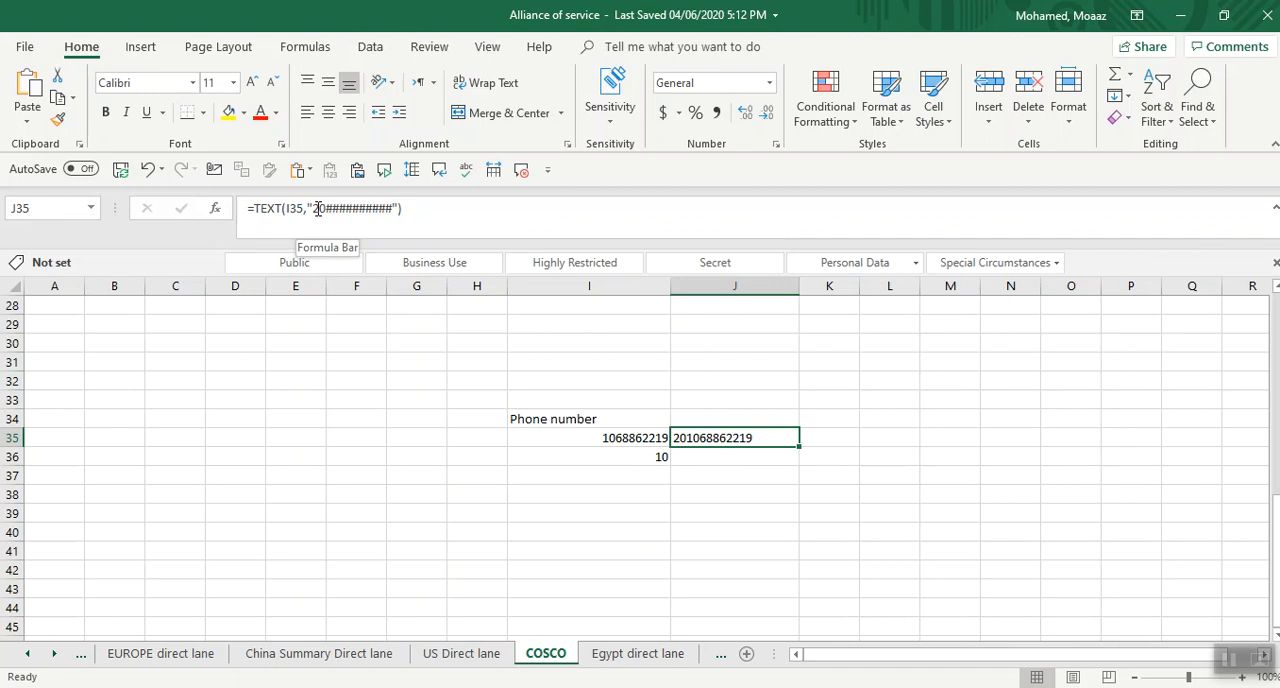
Put a plus sign before the country code in J35's format text, making it =TEXT(I35,"+20##########").
click(312, 208)
text(+)
key(Return)
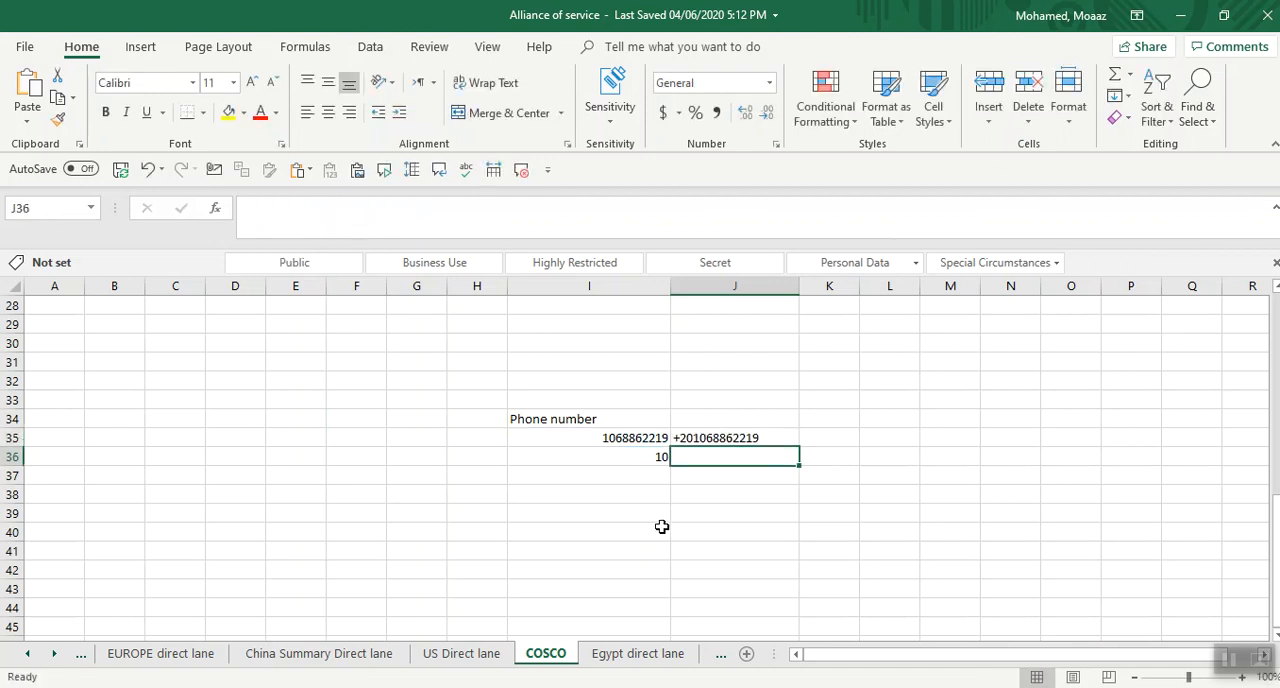
click(724, 438)
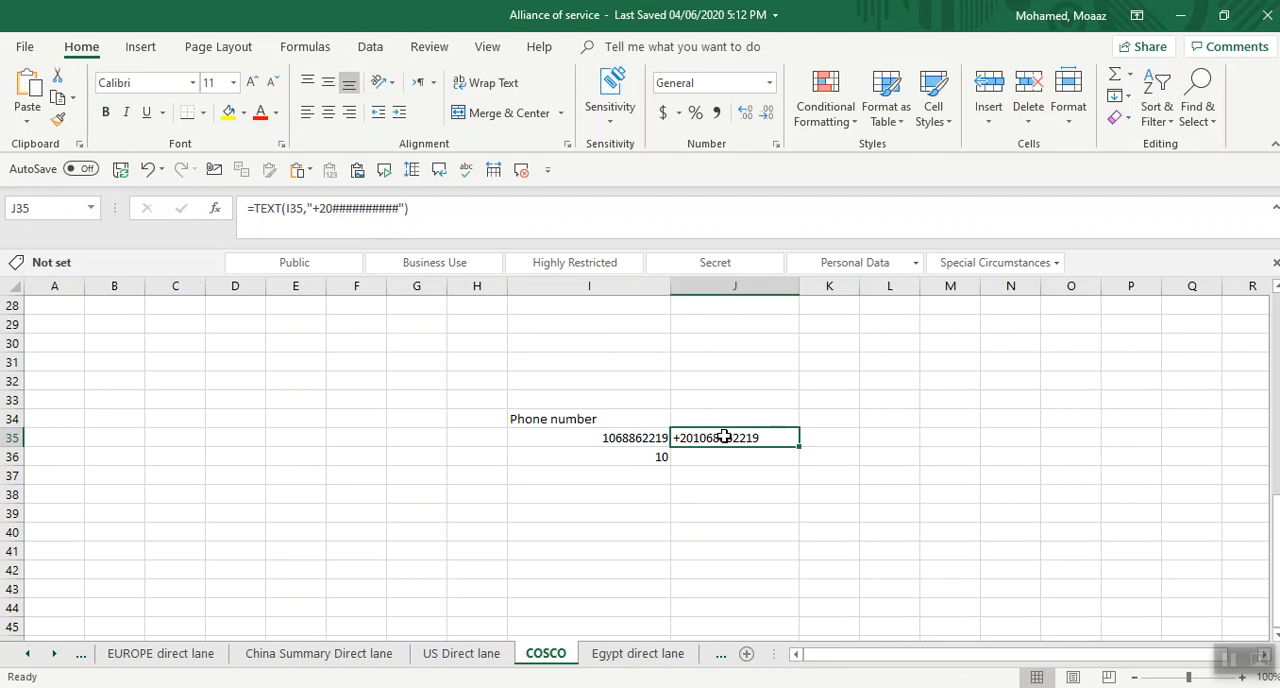